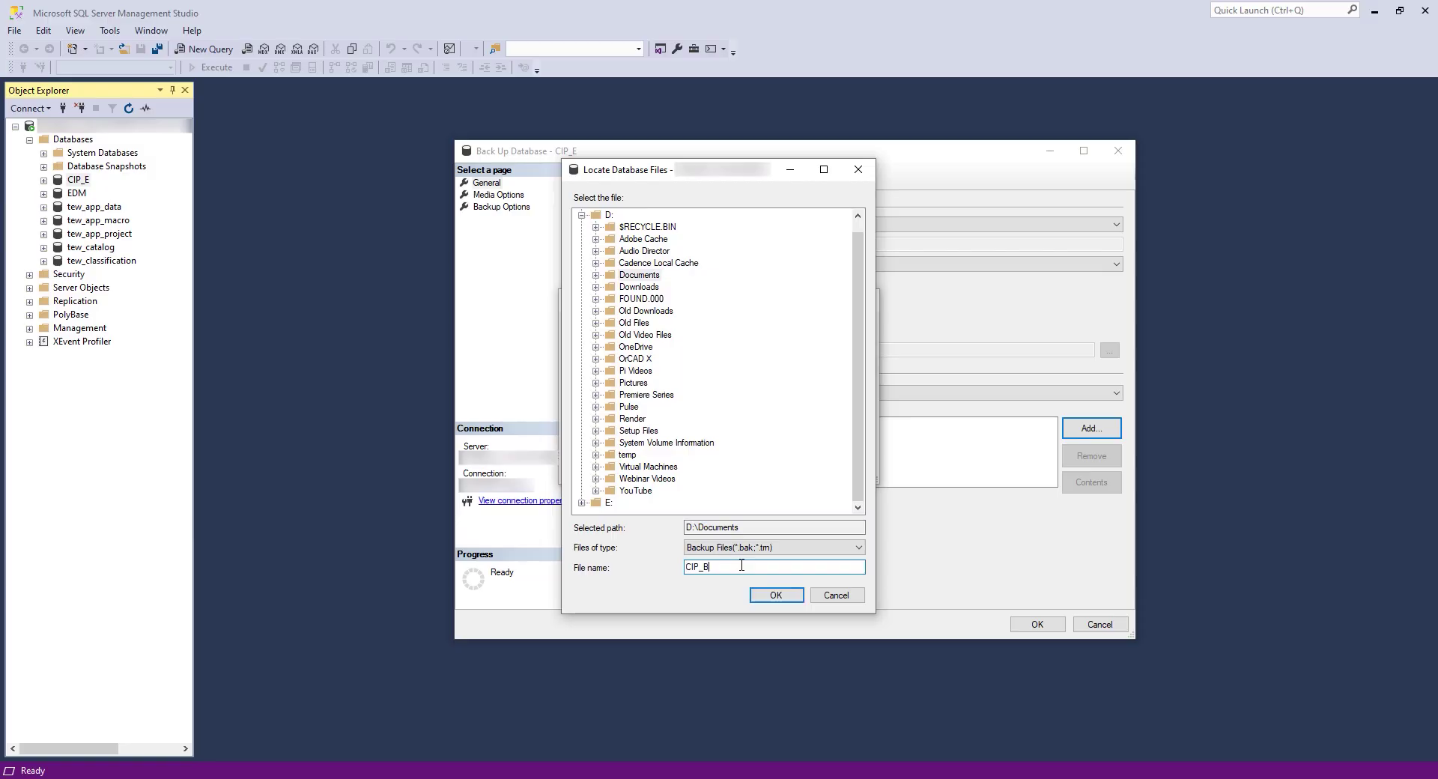
- Add D:\Documents\CIP_Backup.bak as the CIP_E backup destination, with all existing backup sets overwritten and the backup verified when finished
{"action": "left_click", "coordinate": [772, 596]}
{"action": "left_click", "coordinate": [771, 461]}
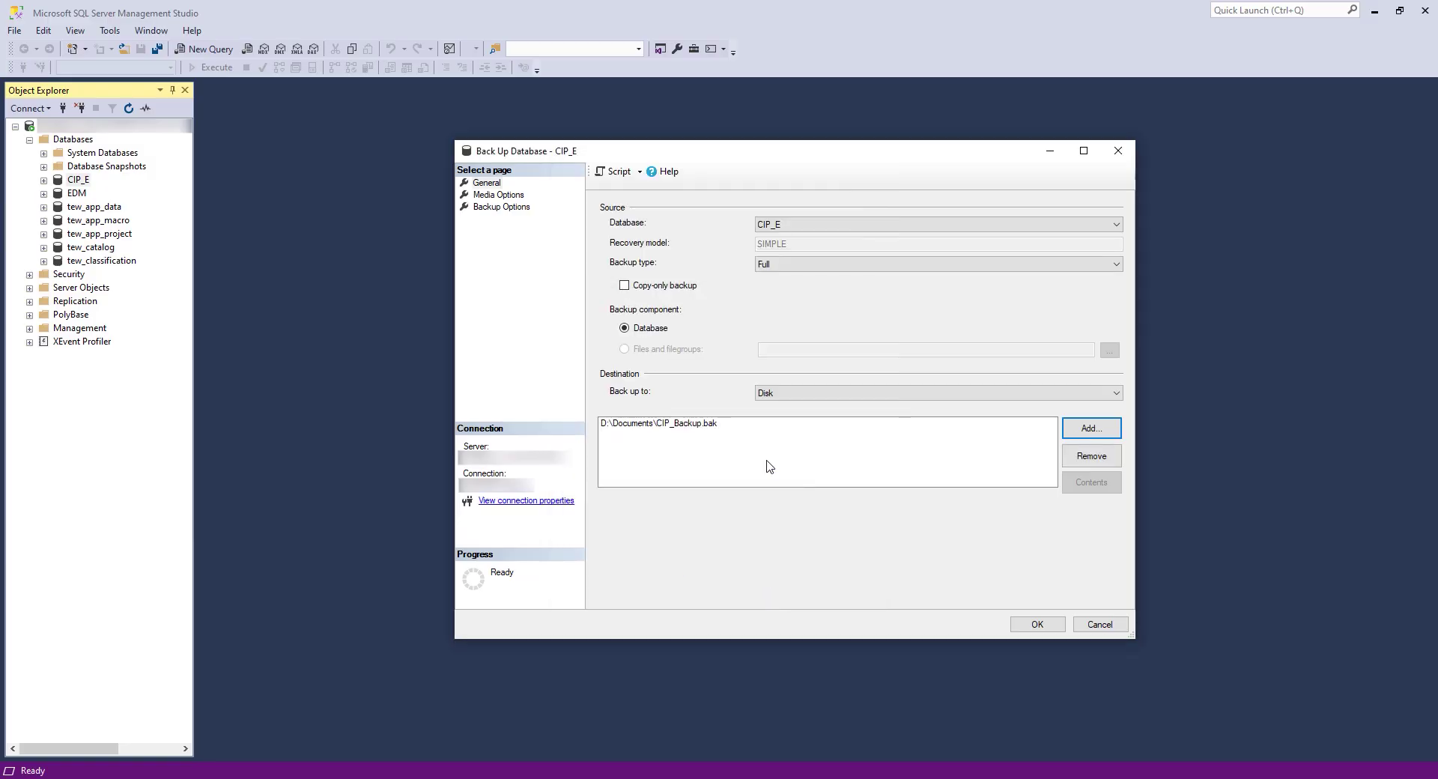
{"action": "left_click", "coordinate": [511, 196]}
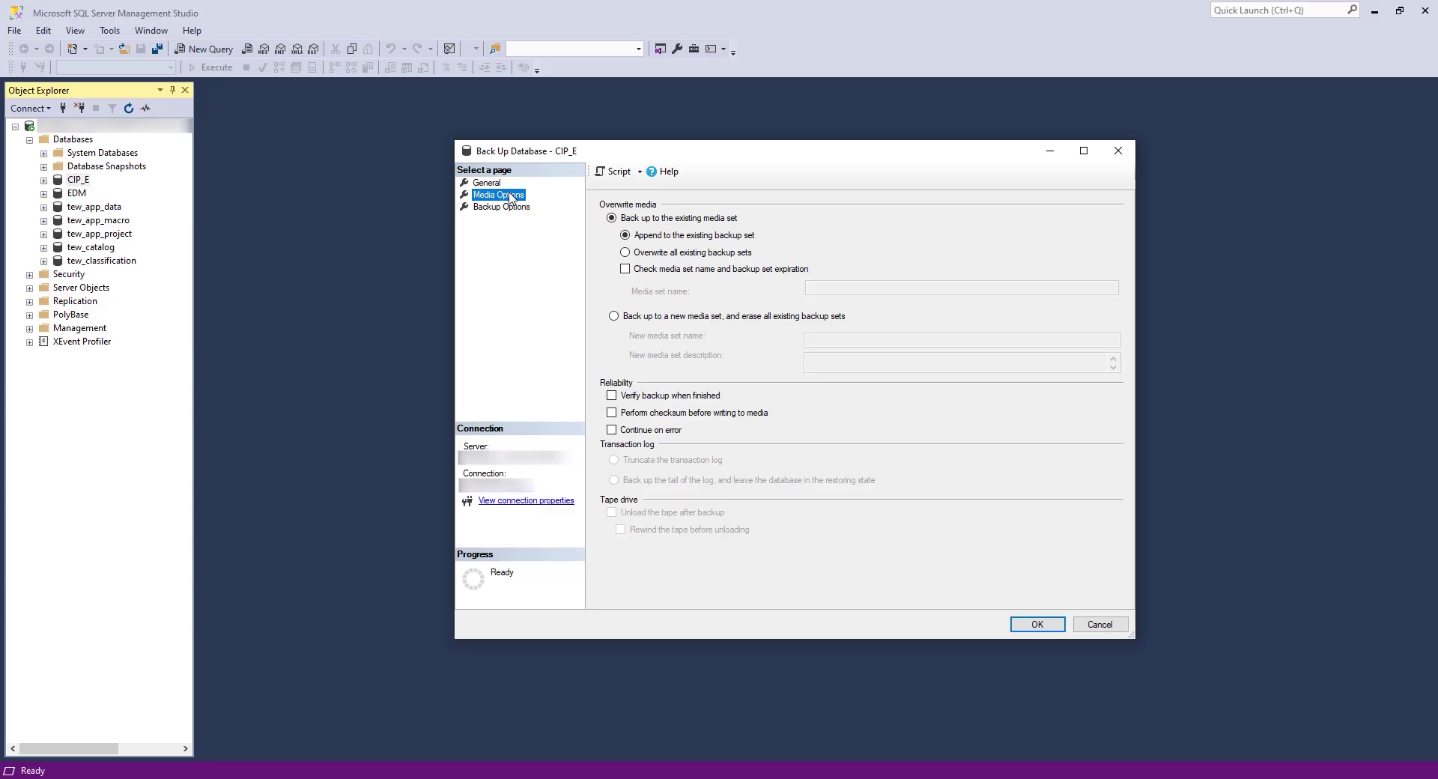
{"action": "left_click", "coordinate": [625, 252]}
{"action": "left_click", "coordinate": [612, 396]}
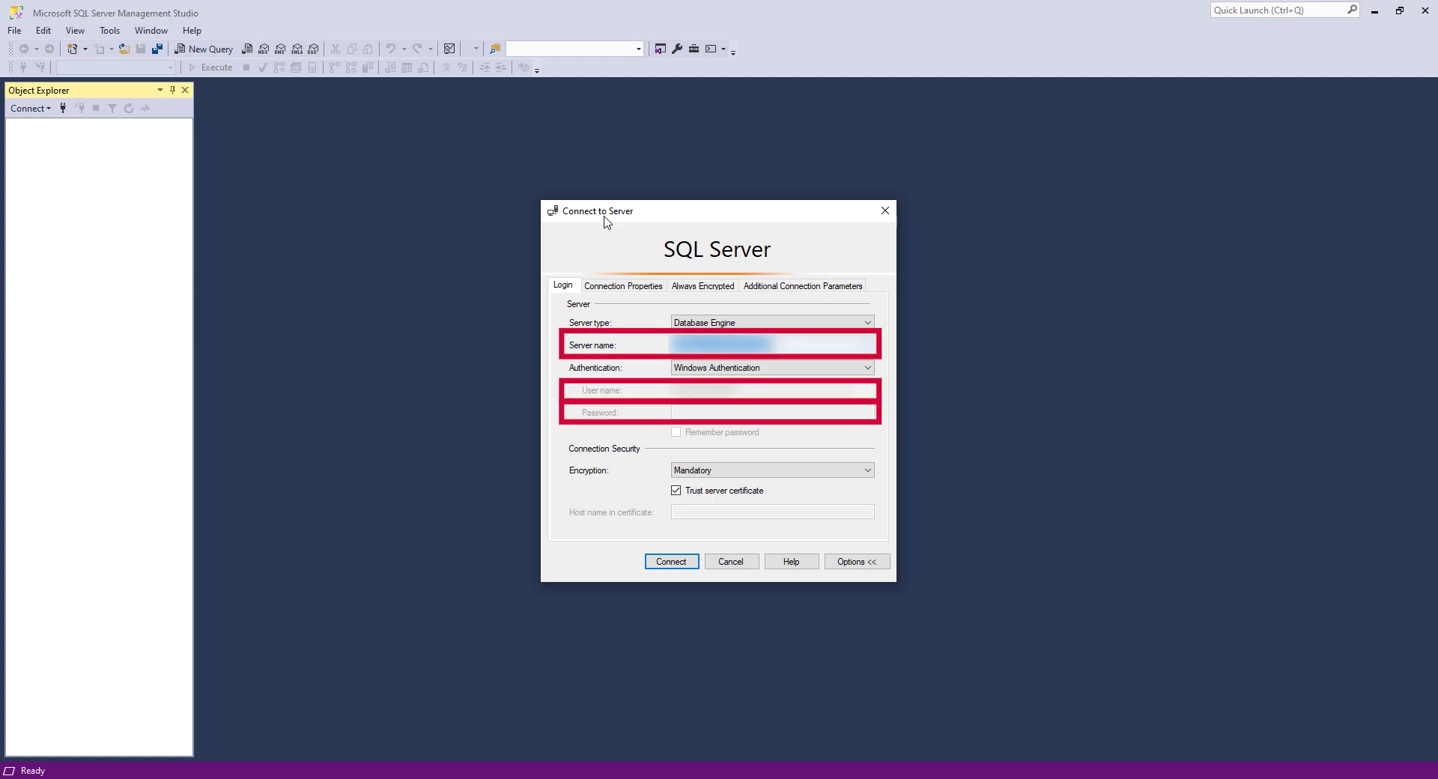
- Connect to the database engine with Windows Authentication and open the backup settings for the CIP_E database
{"action": "left_click", "coordinate": [672, 562]}
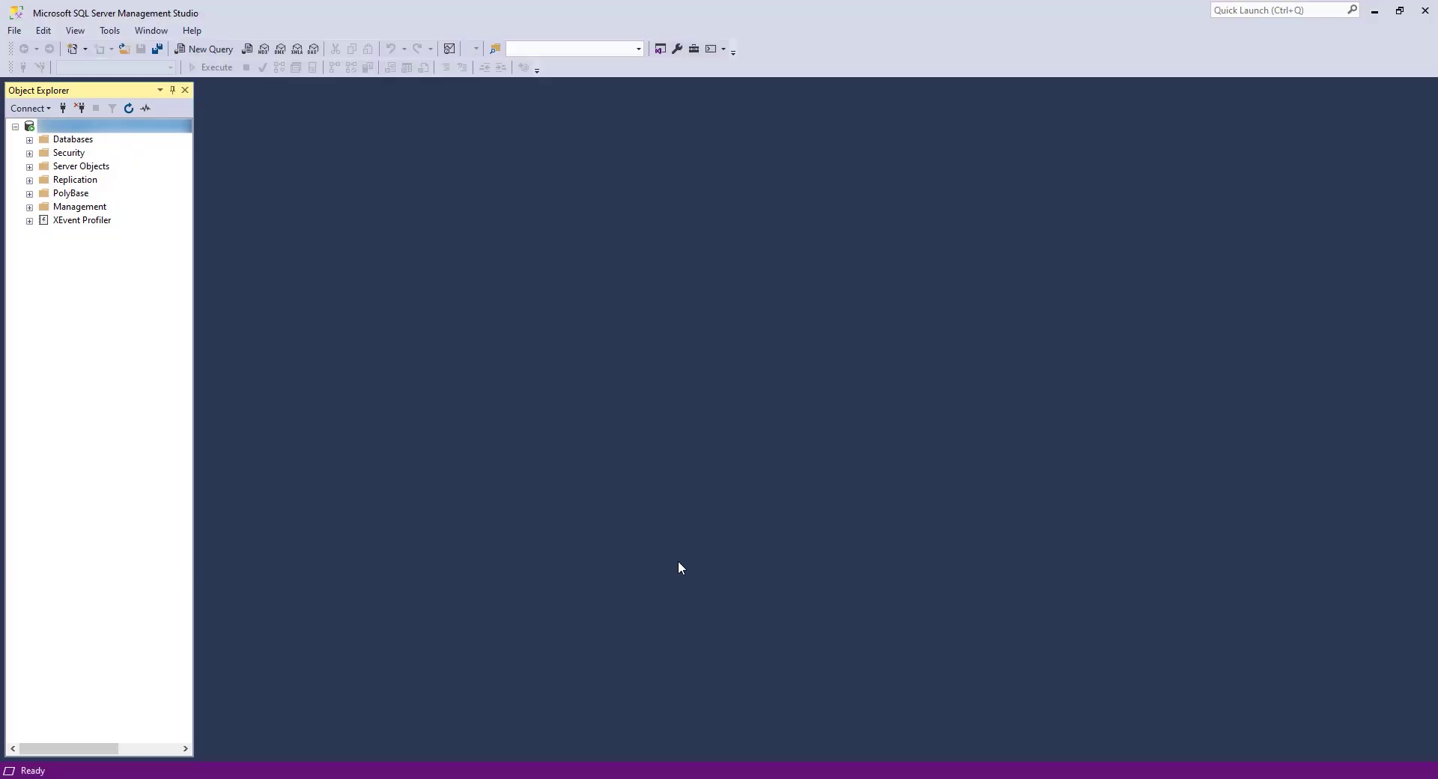
{"action": "left_click", "coordinate": [29, 140]}
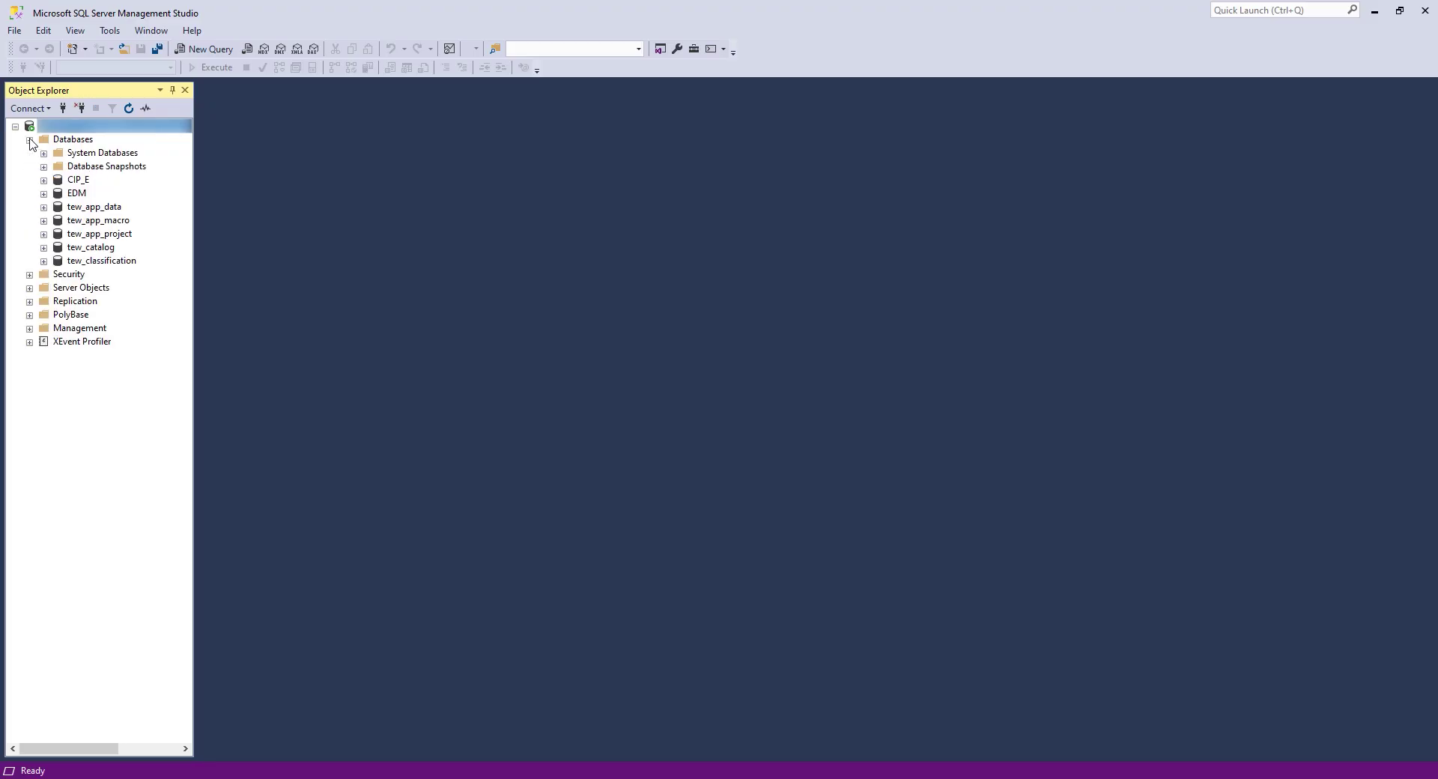
{"action": "left_click", "coordinate": [78, 181]}
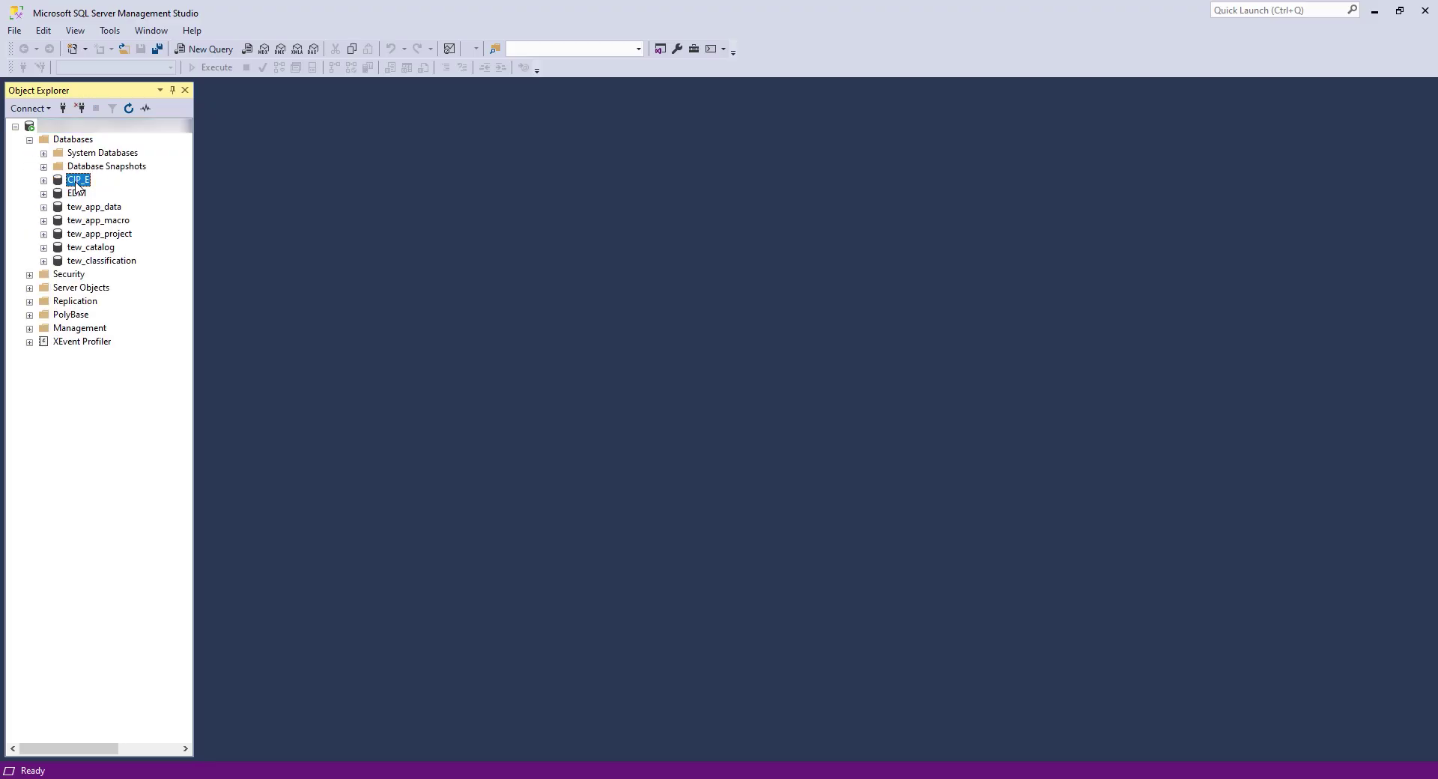
{"action": "right_click", "coordinate": [77, 181]}
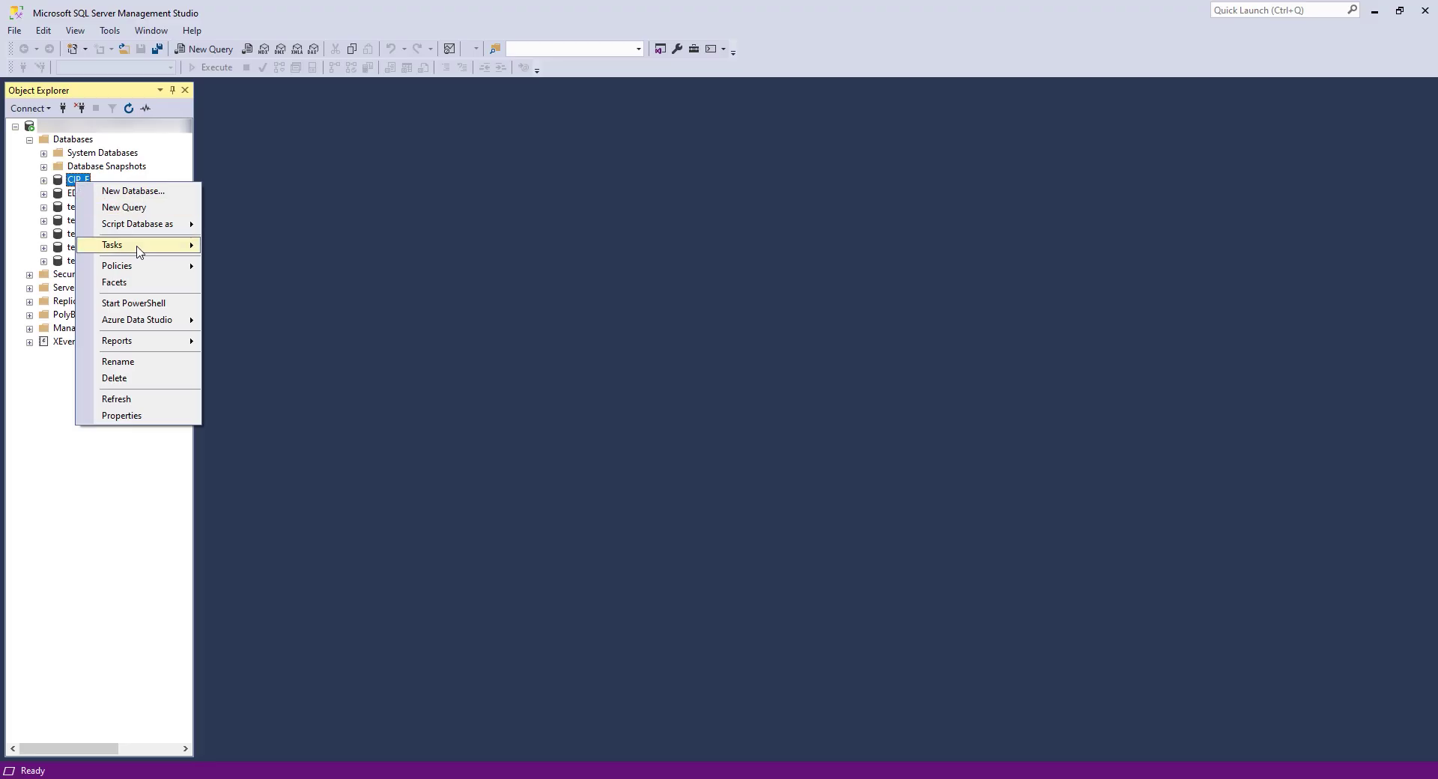
{"action": "mouse_move", "coordinate": [181, 246]}
{"action": "left_click", "coordinate": [255, 367]}
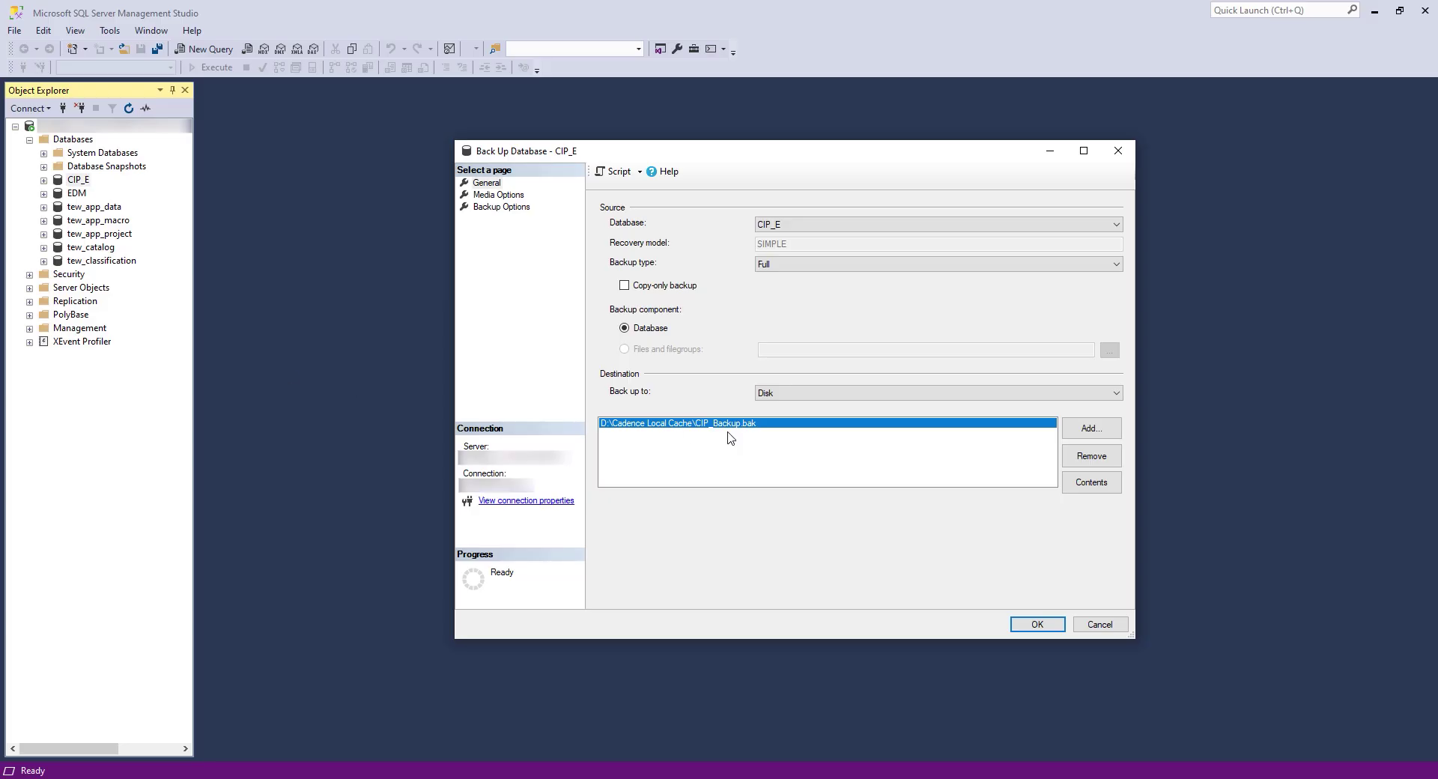
- Replace the existing backup destination with a new file named CIP_Backup.bak in D:\Documents
{"action": "left_click", "coordinate": [1078, 460]}
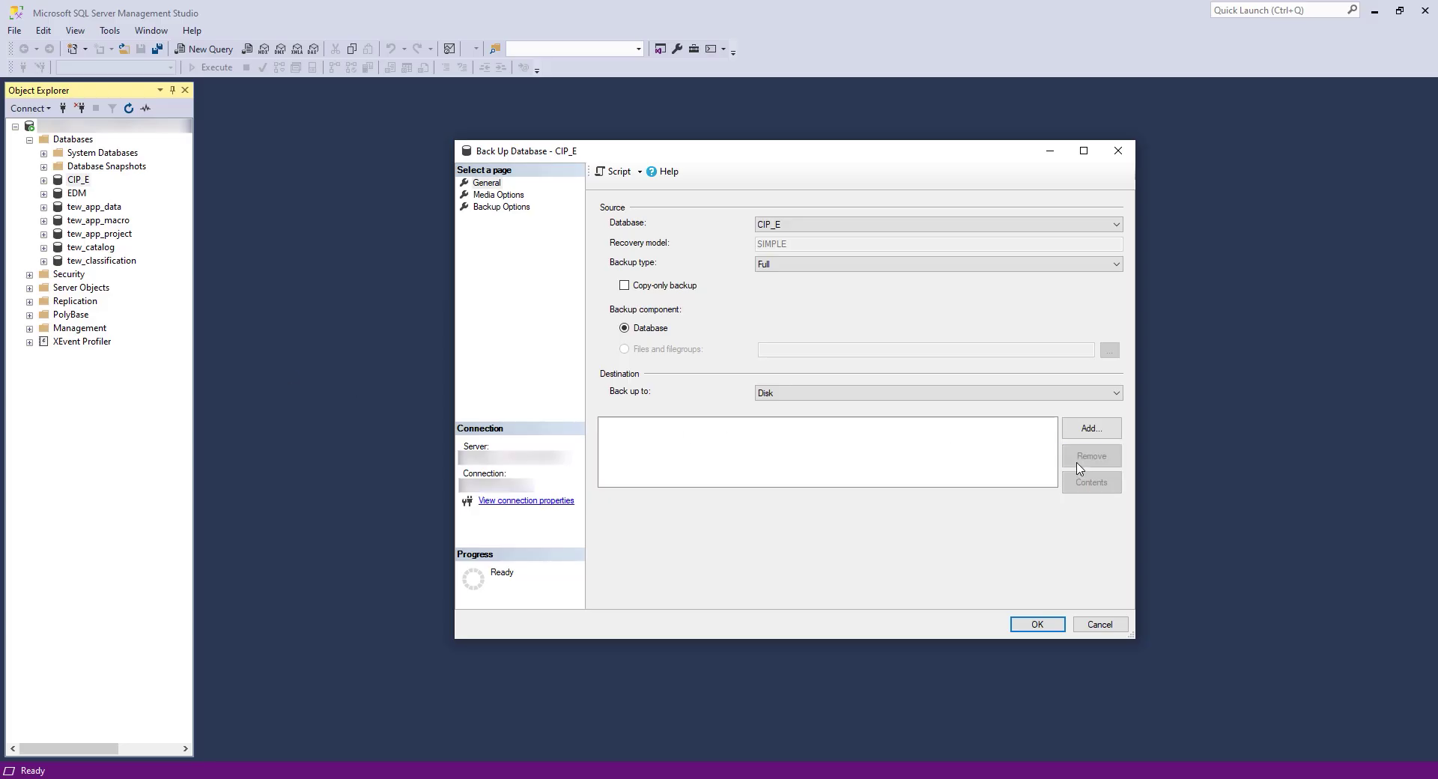
{"action": "left_click", "coordinate": [1095, 431]}
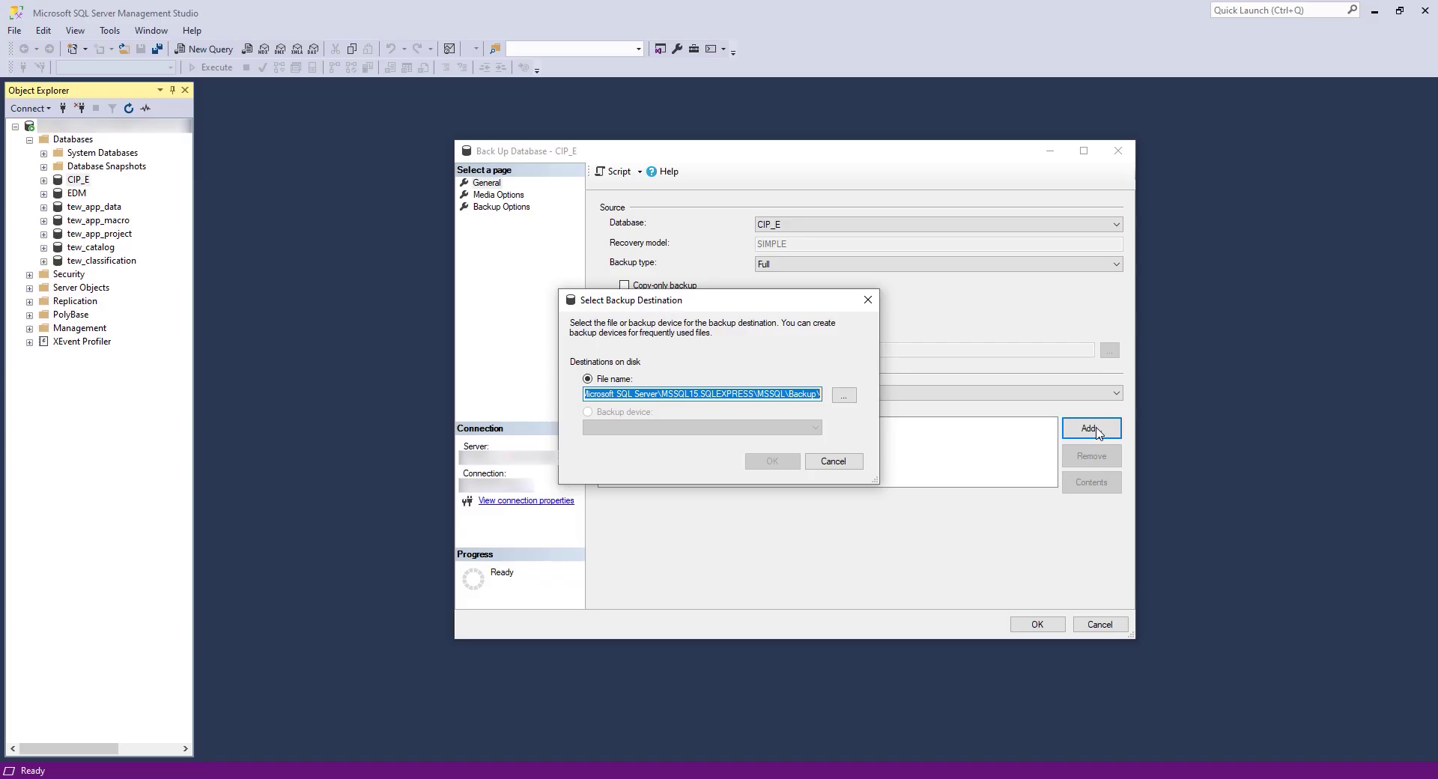
{"action": "left_click", "coordinate": [845, 394]}
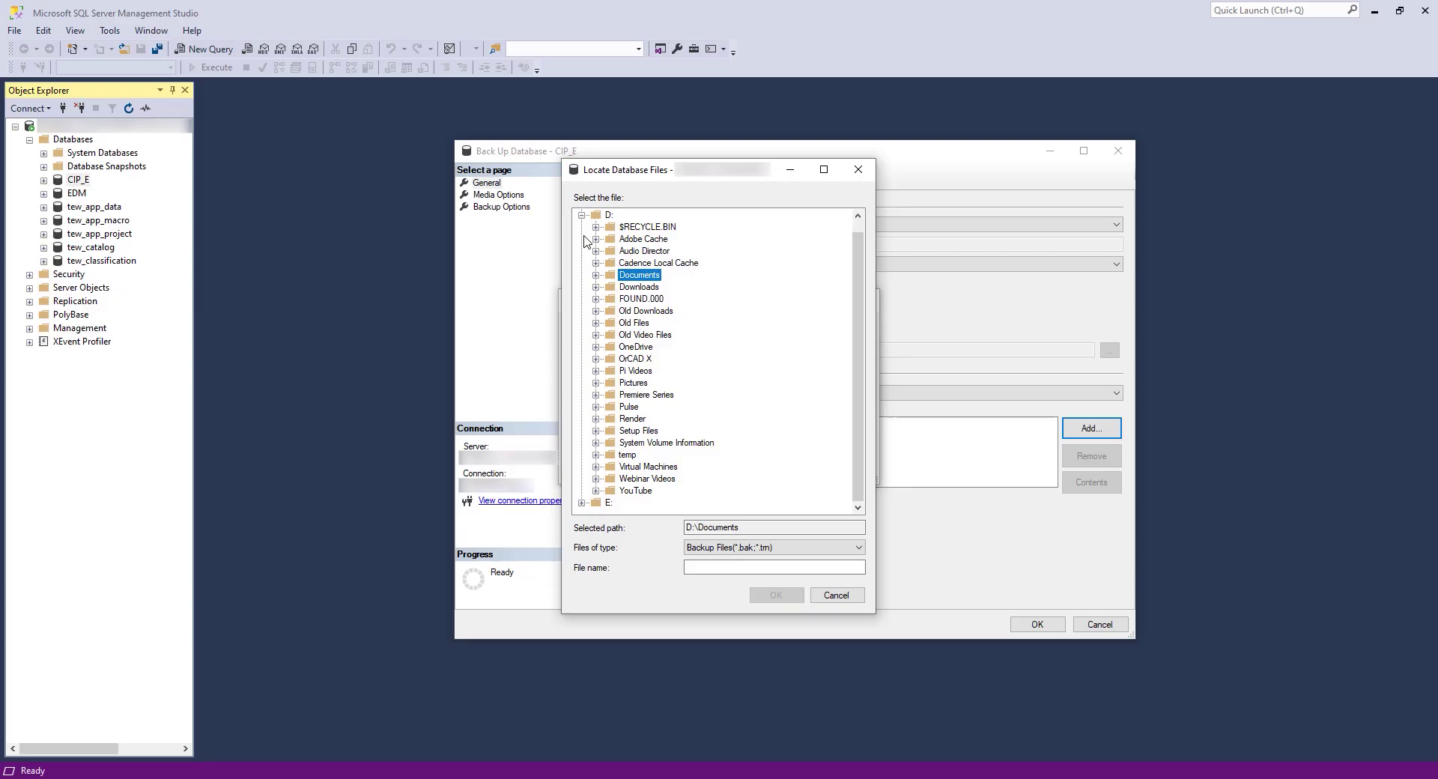
{"action": "left_click", "coordinate": [742, 566]}
{"action": "type", "text": "CIP_Backup.bak"}
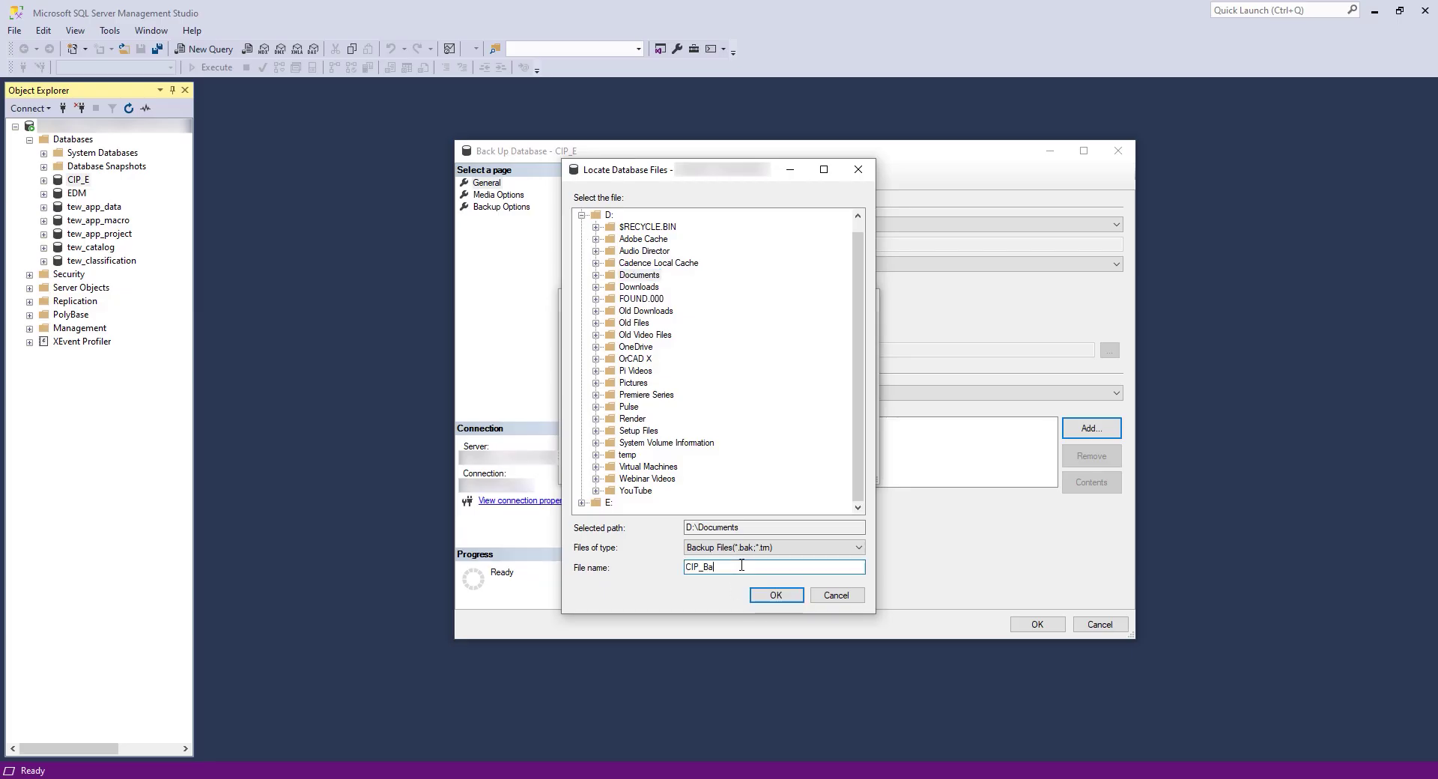
{"action": "left_click", "coordinate": [776, 595]}
{"action": "left_click", "coordinate": [769, 461]}
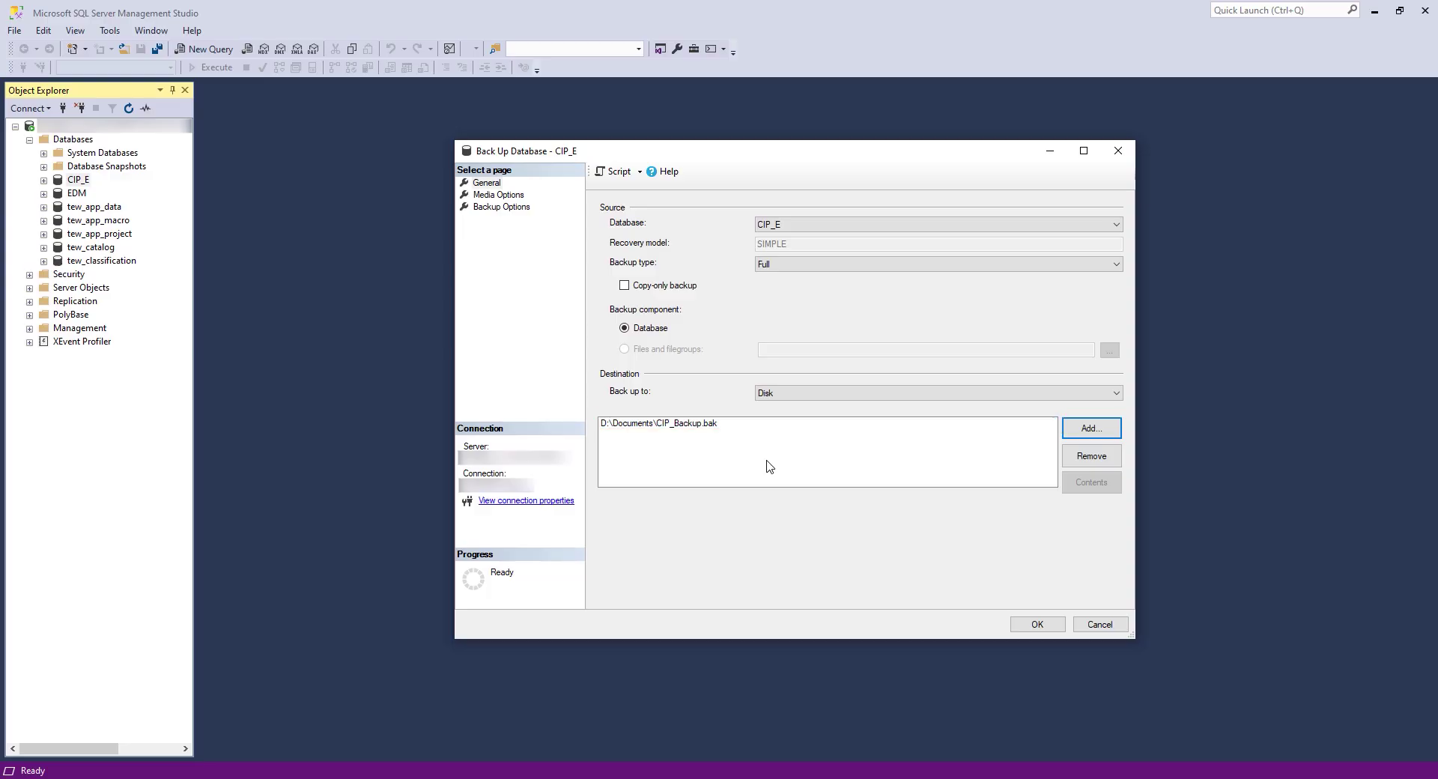
- Run the CIP_E backup with all existing backup sets overwritten and verification when finished
{"action": "left_click", "coordinate": [511, 196]}
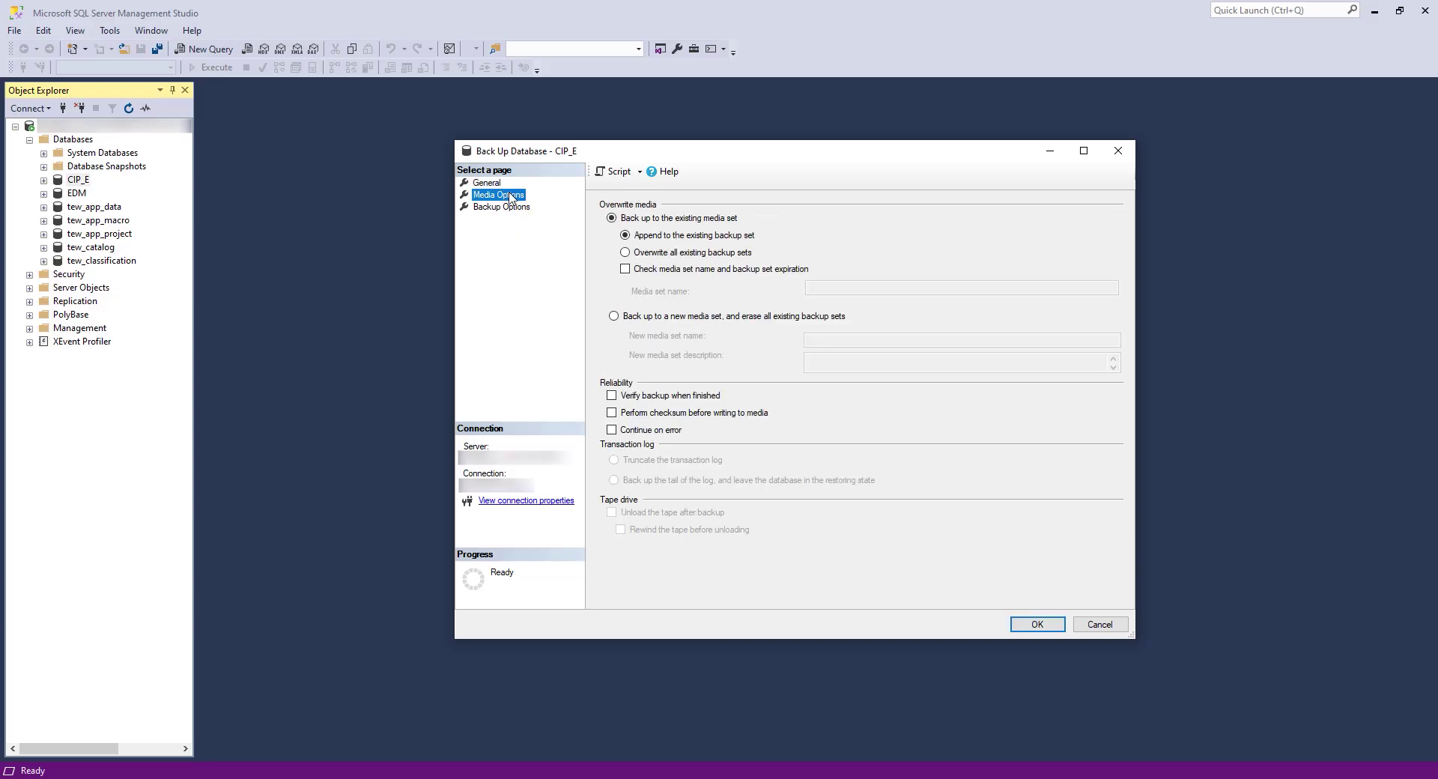
{"action": "left_click", "coordinate": [626, 253]}
{"action": "left_click", "coordinate": [612, 396]}
{"action": "left_click", "coordinate": [1035, 624]}
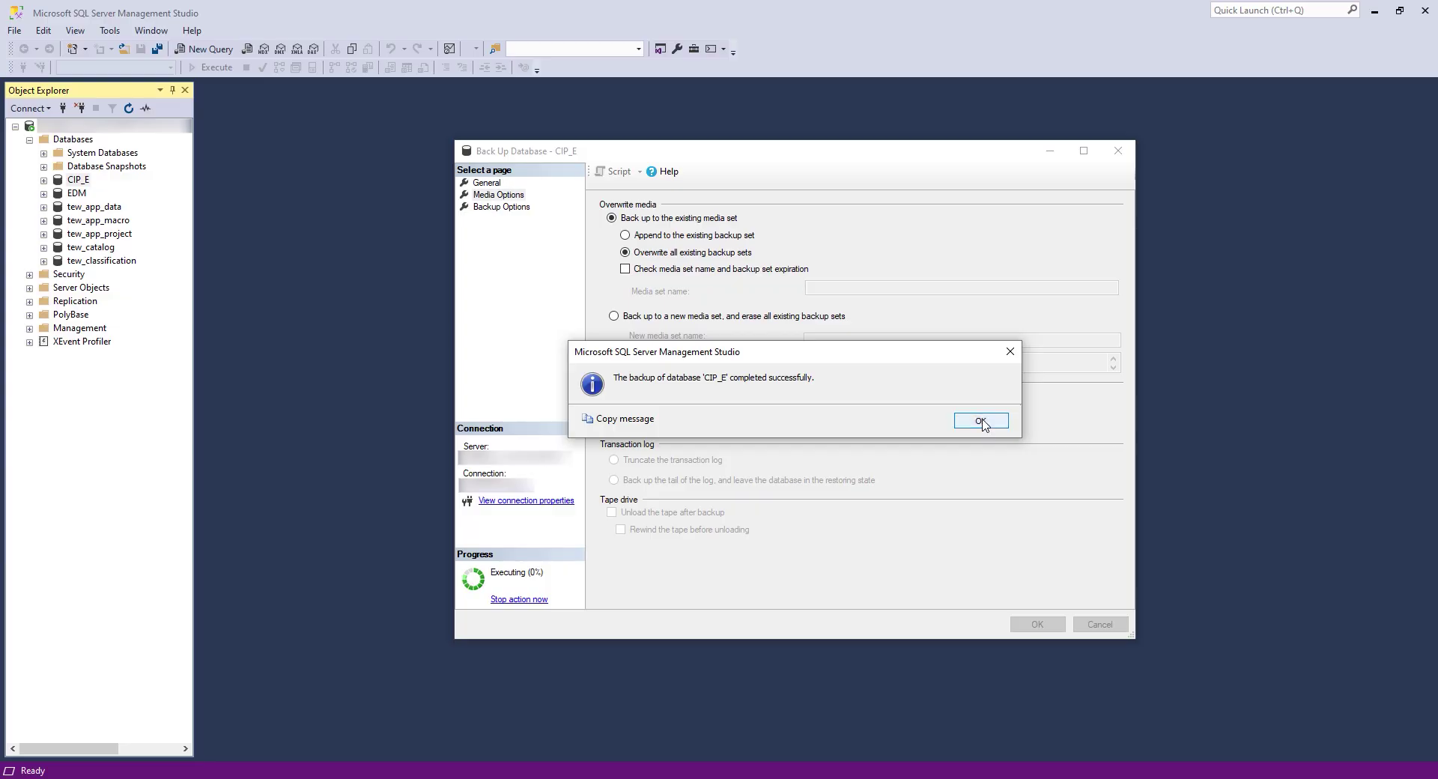
{"action": "left_click", "coordinate": [982, 422]}
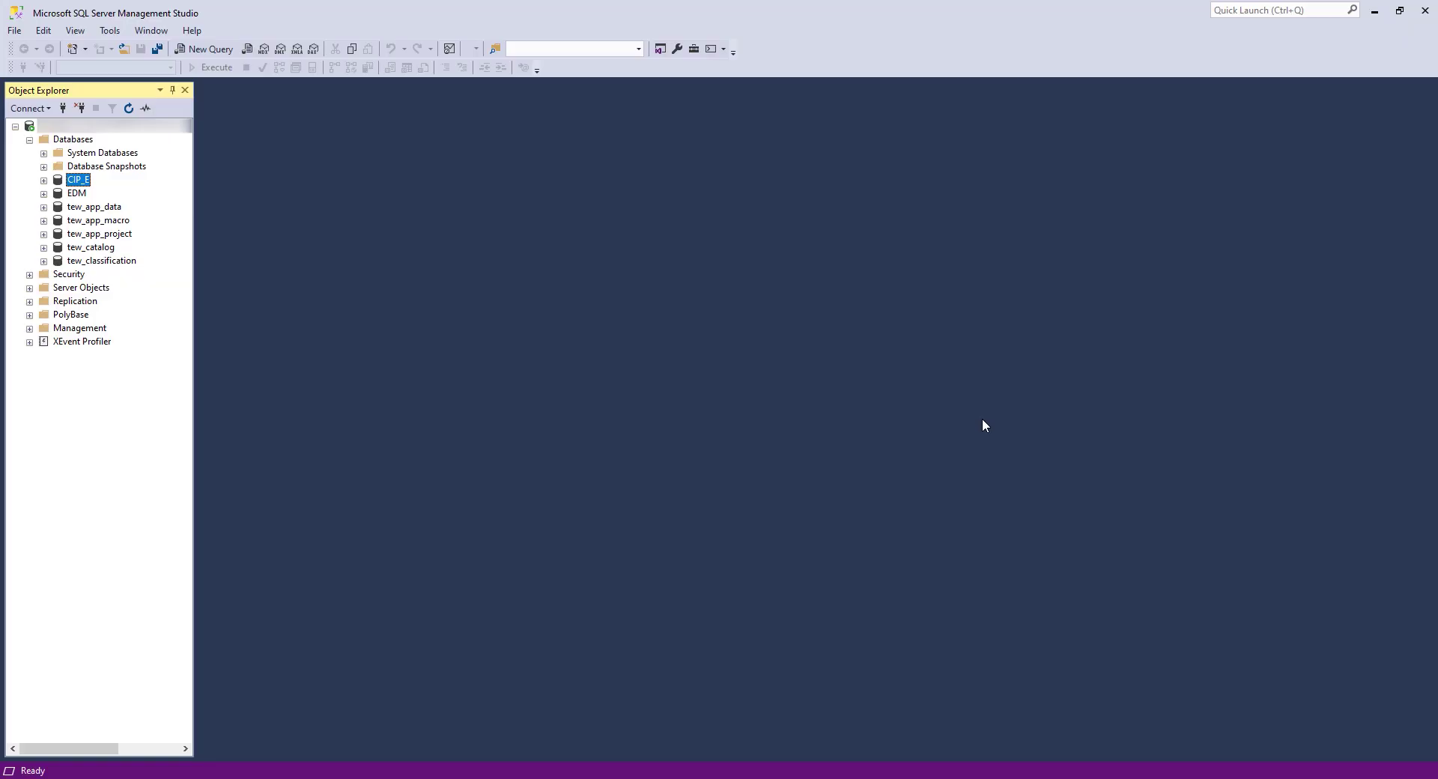
- Set up a restore of the CIP_E database using the device file D:\Documents\CIP_Backup.bak as the source
{"action": "right_click", "coordinate": [79, 180]}
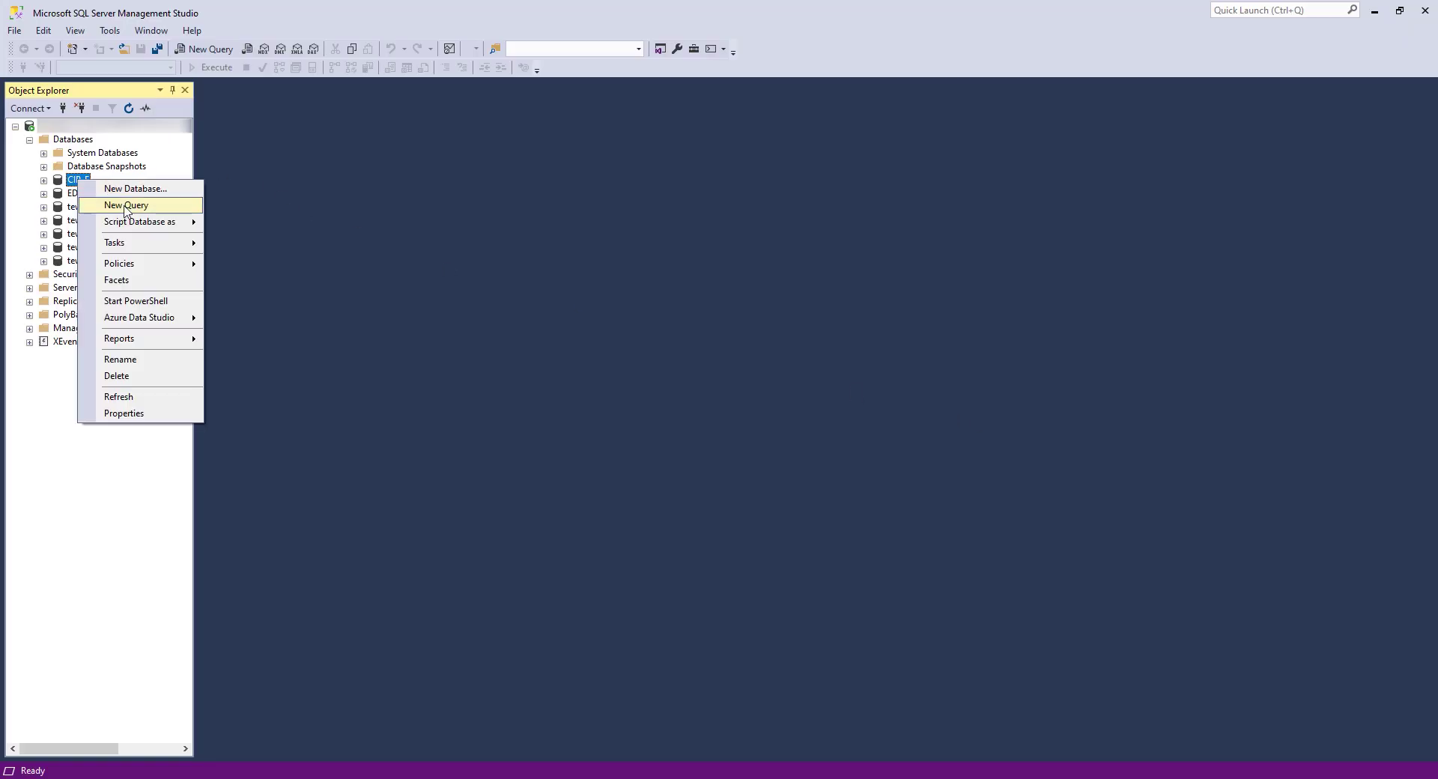
{"action": "mouse_move", "coordinate": [113, 244]}
{"action": "mouse_move", "coordinate": [281, 391]}
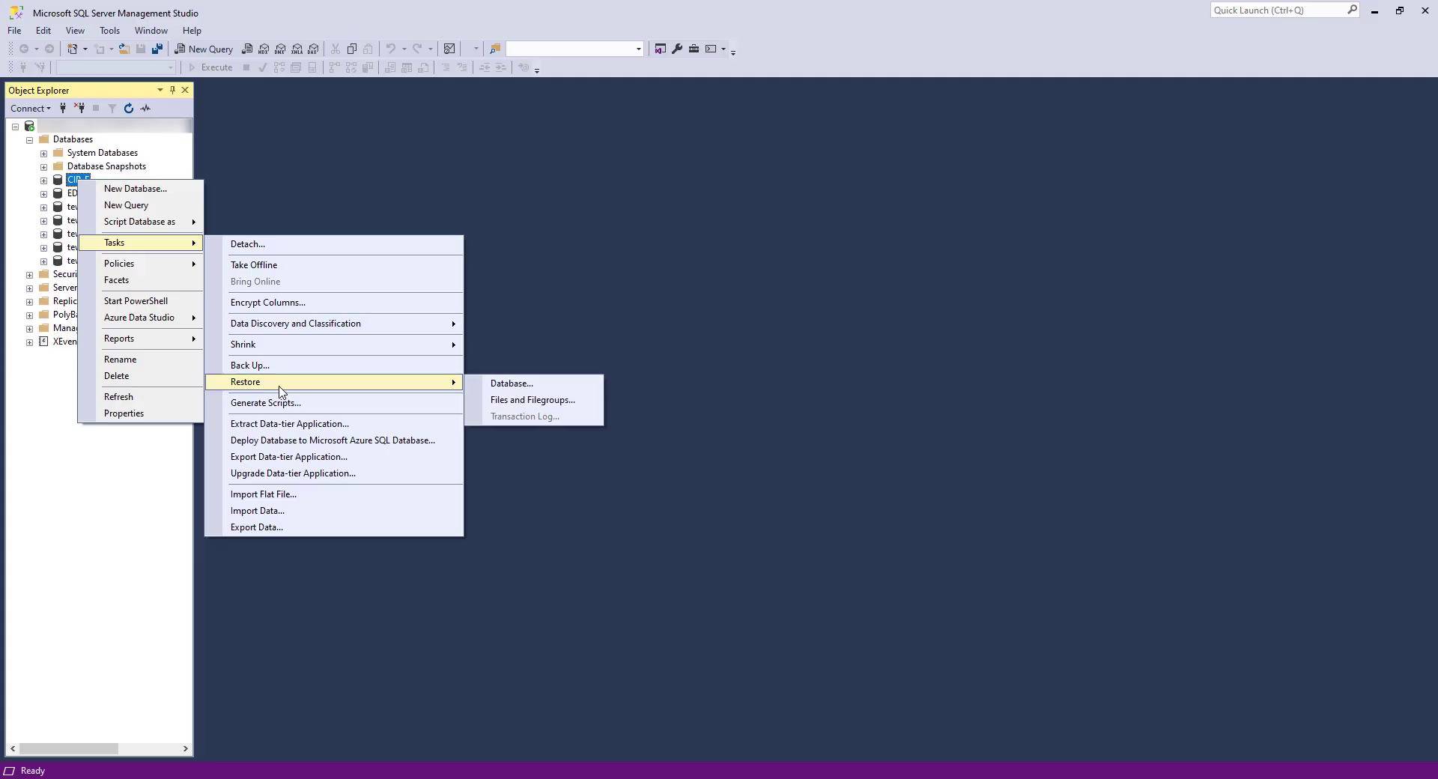
{"action": "left_click", "coordinate": [510, 384]}
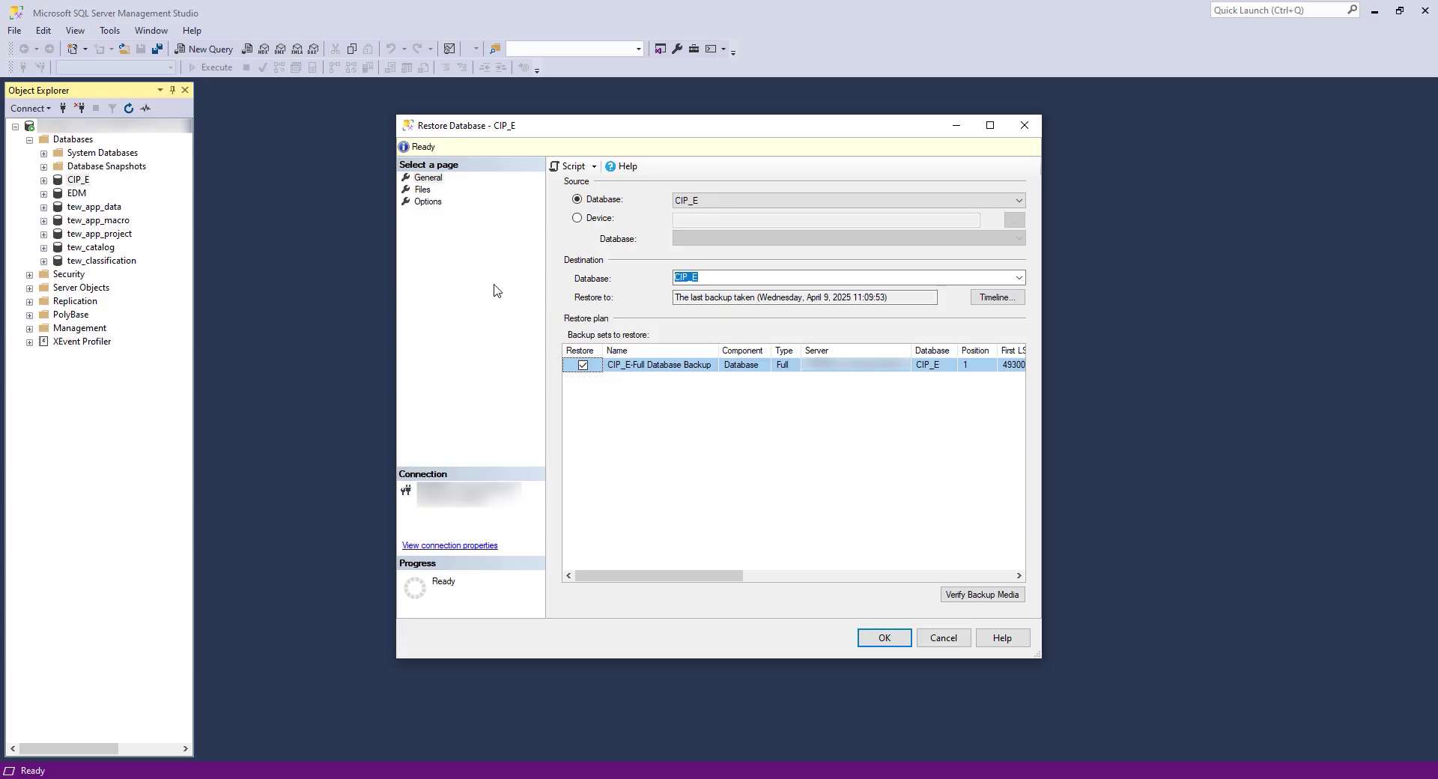
{"action": "left_click", "coordinate": [577, 219]}
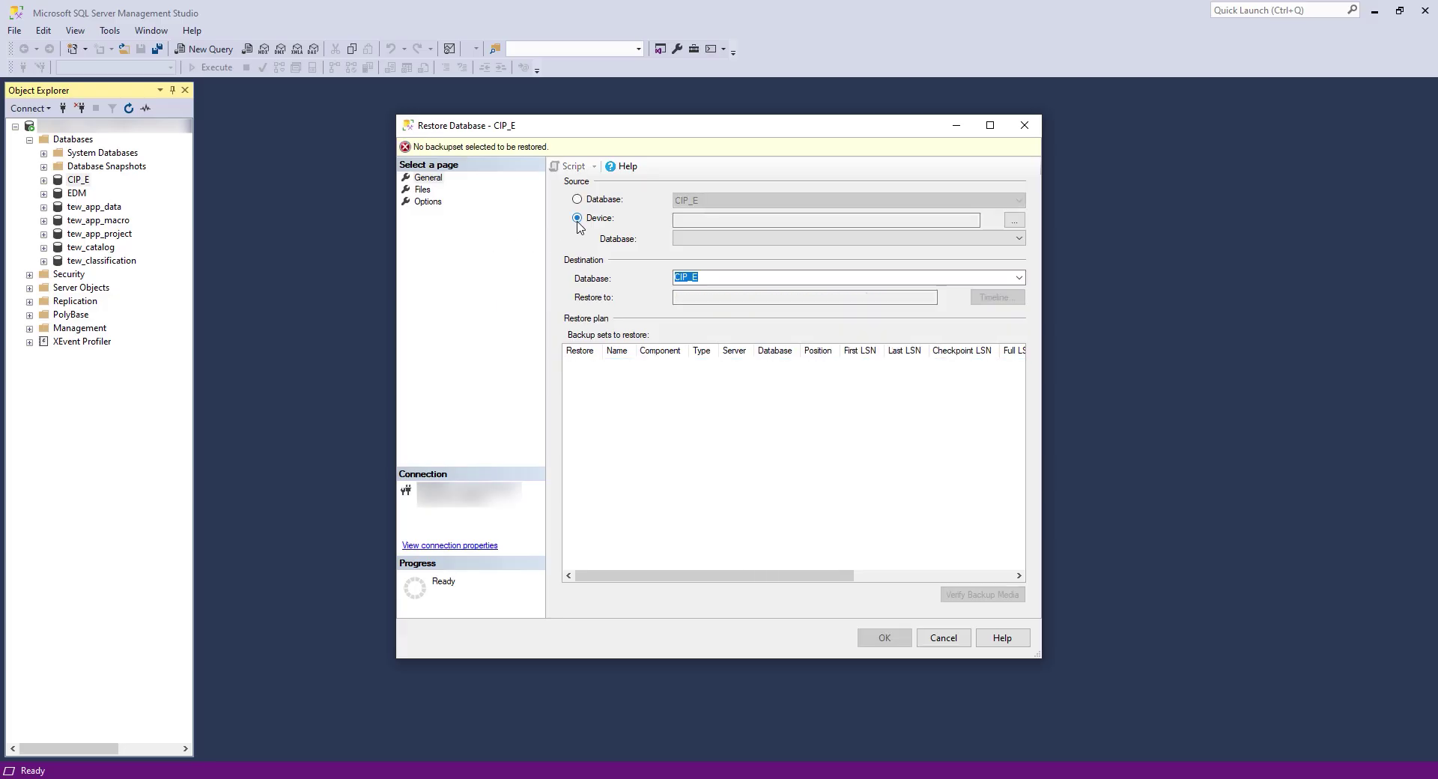
{"action": "left_click", "coordinate": [1016, 222]}
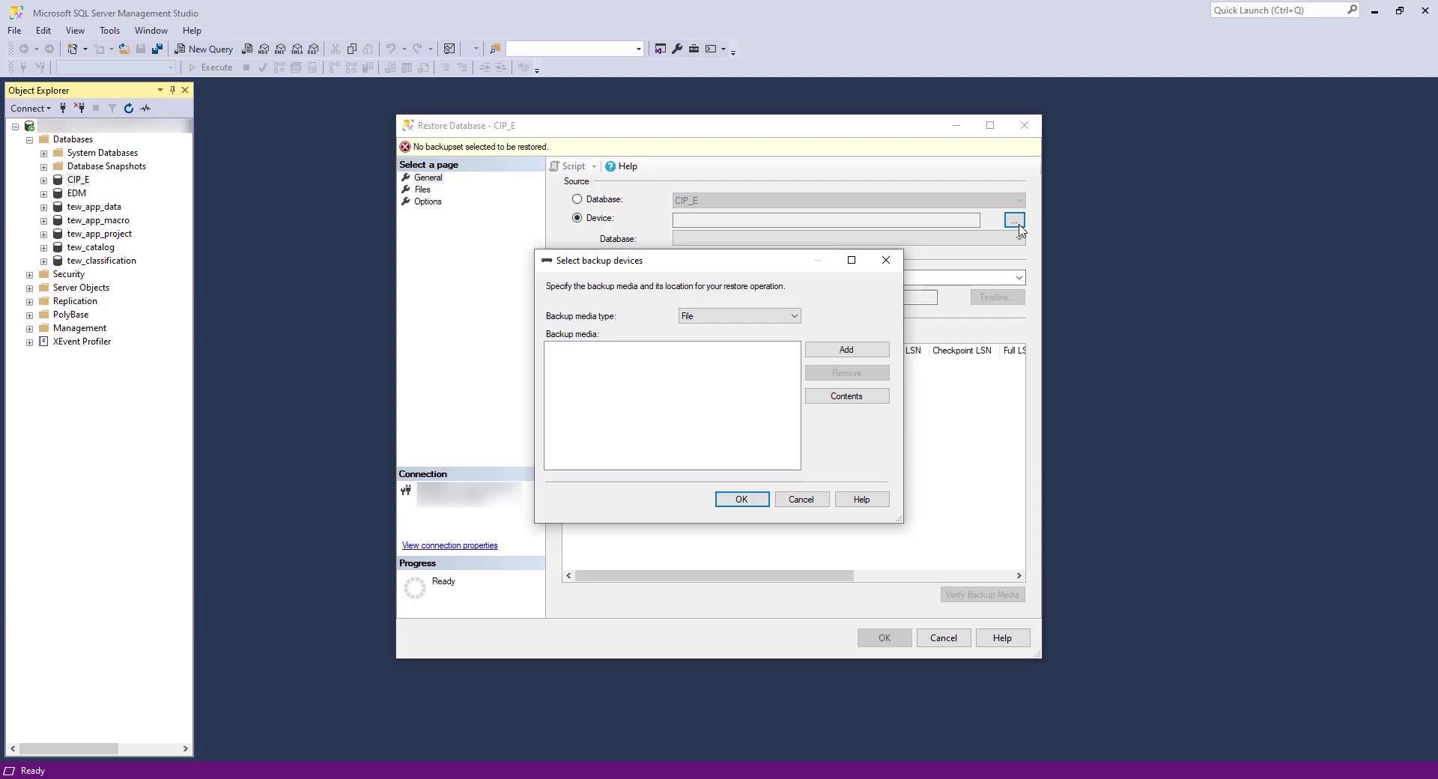
{"action": "left_click", "coordinate": [856, 354]}
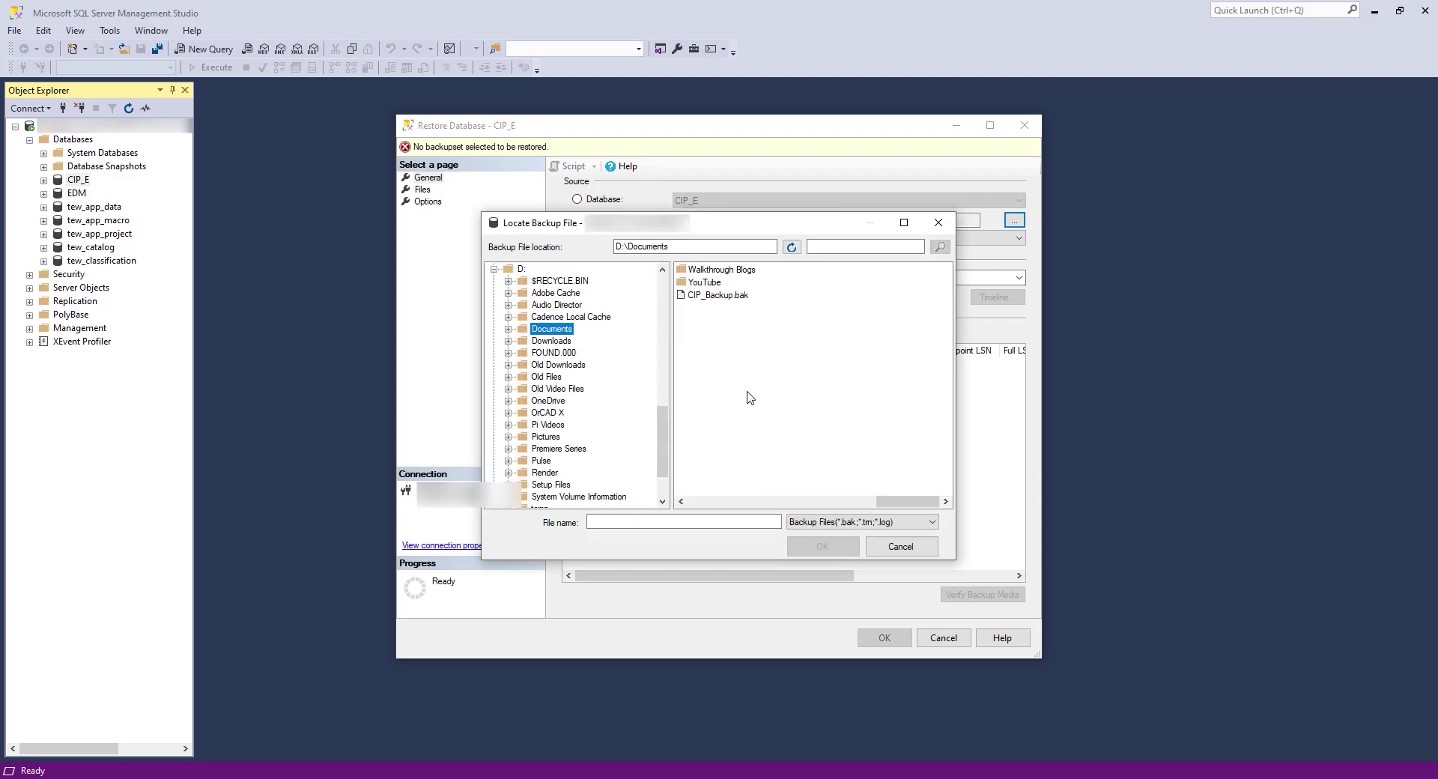
{"action": "left_click", "coordinate": [706, 295]}
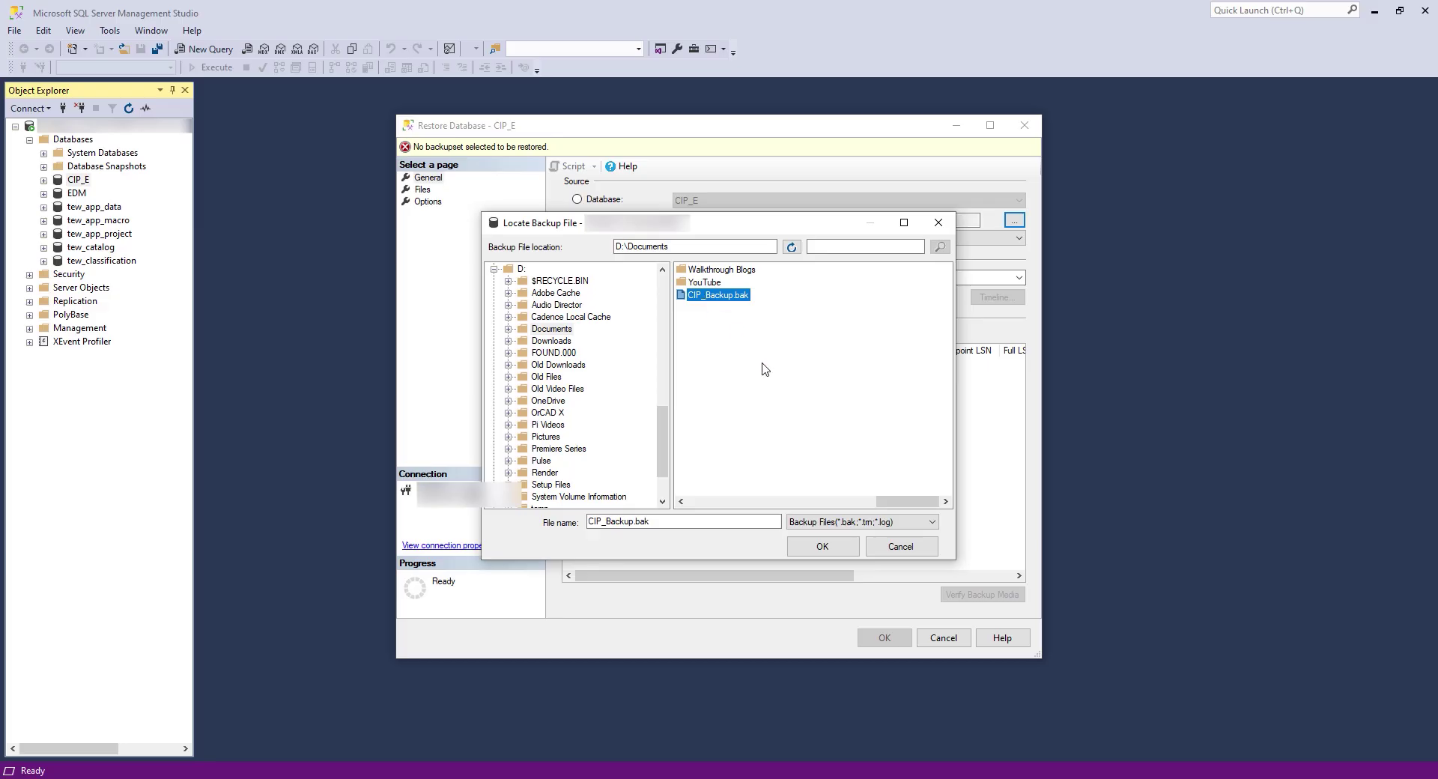
{"action": "left_click", "coordinate": [822, 546]}
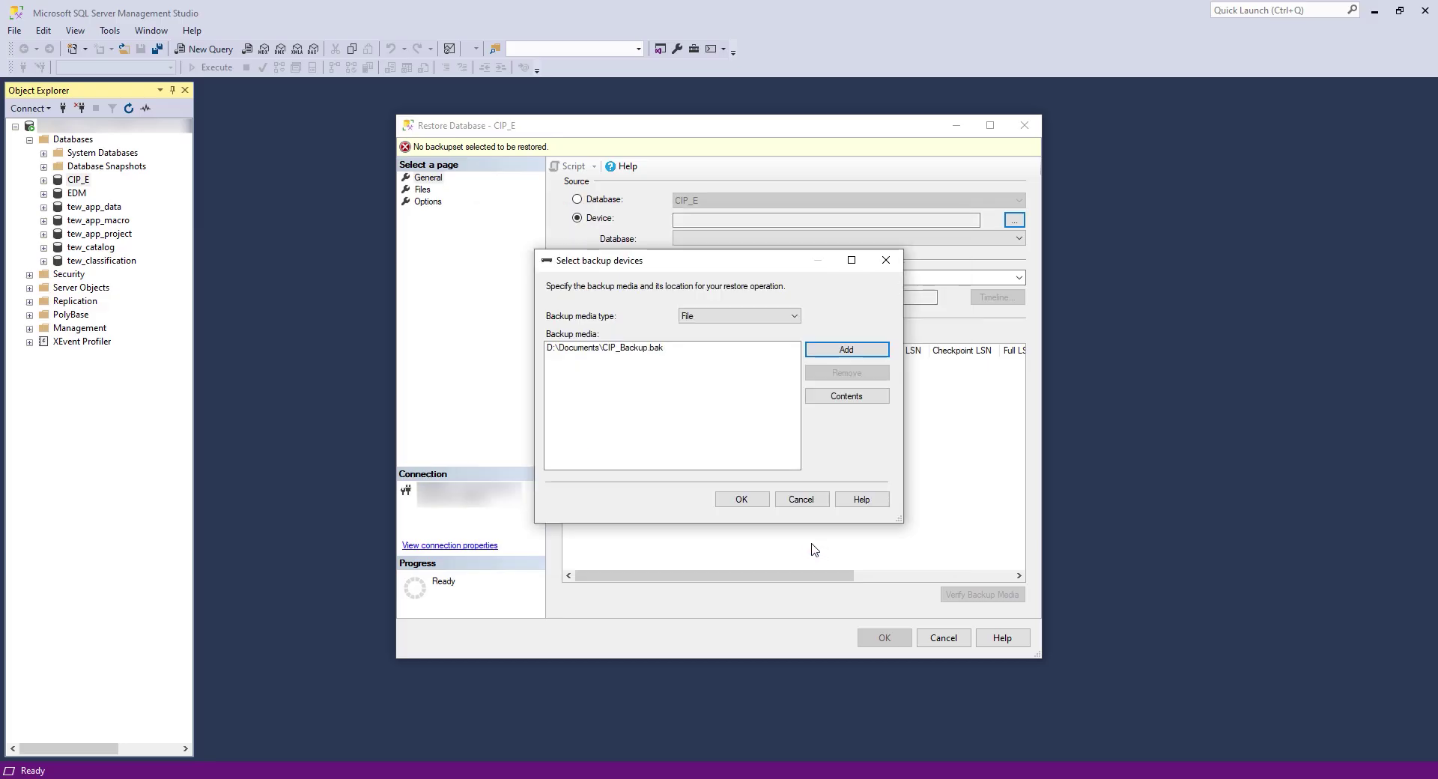
{"action": "left_click", "coordinate": [755, 503]}
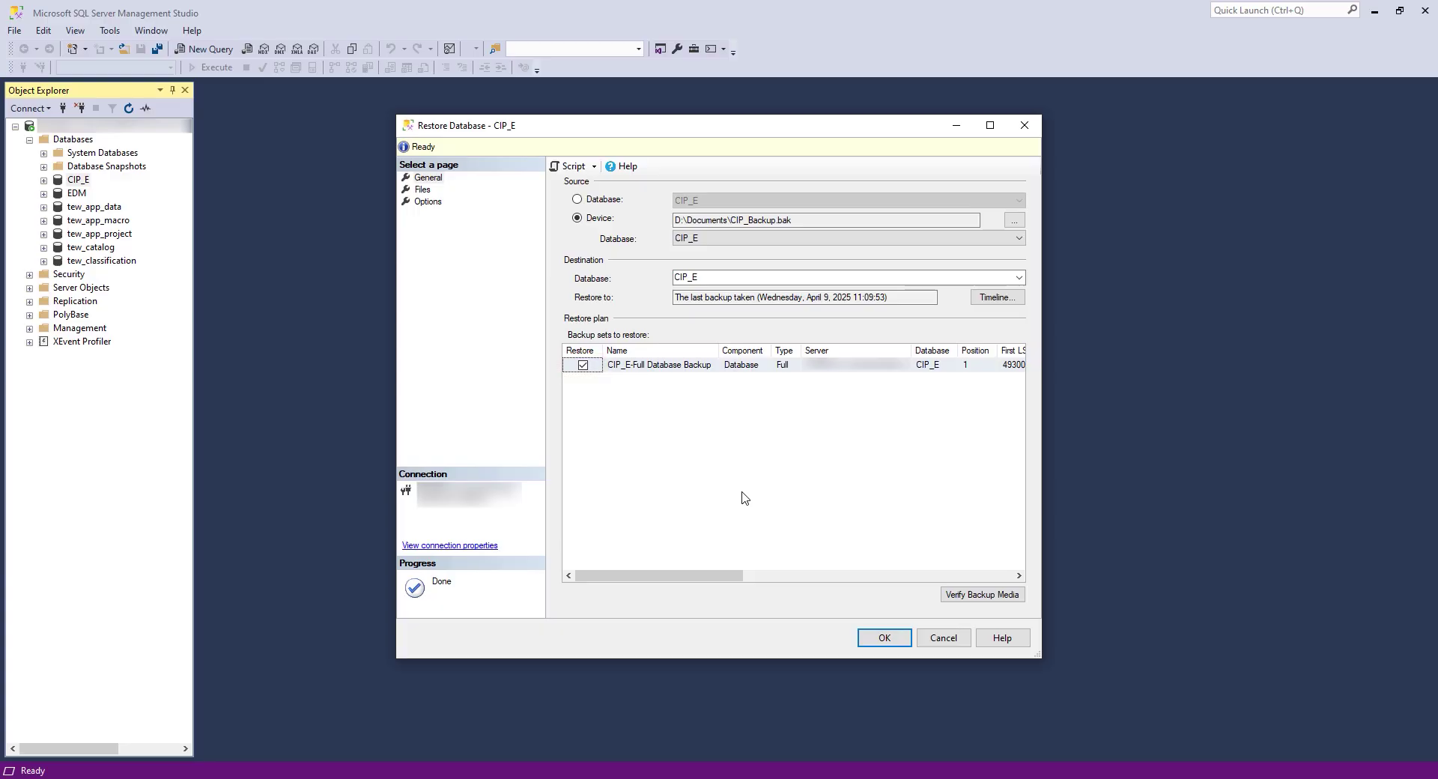
- Restore the CIP_E database with the option to overwrite the existing database (WITH REPLACE)
{"action": "left_click", "coordinate": [433, 202]}
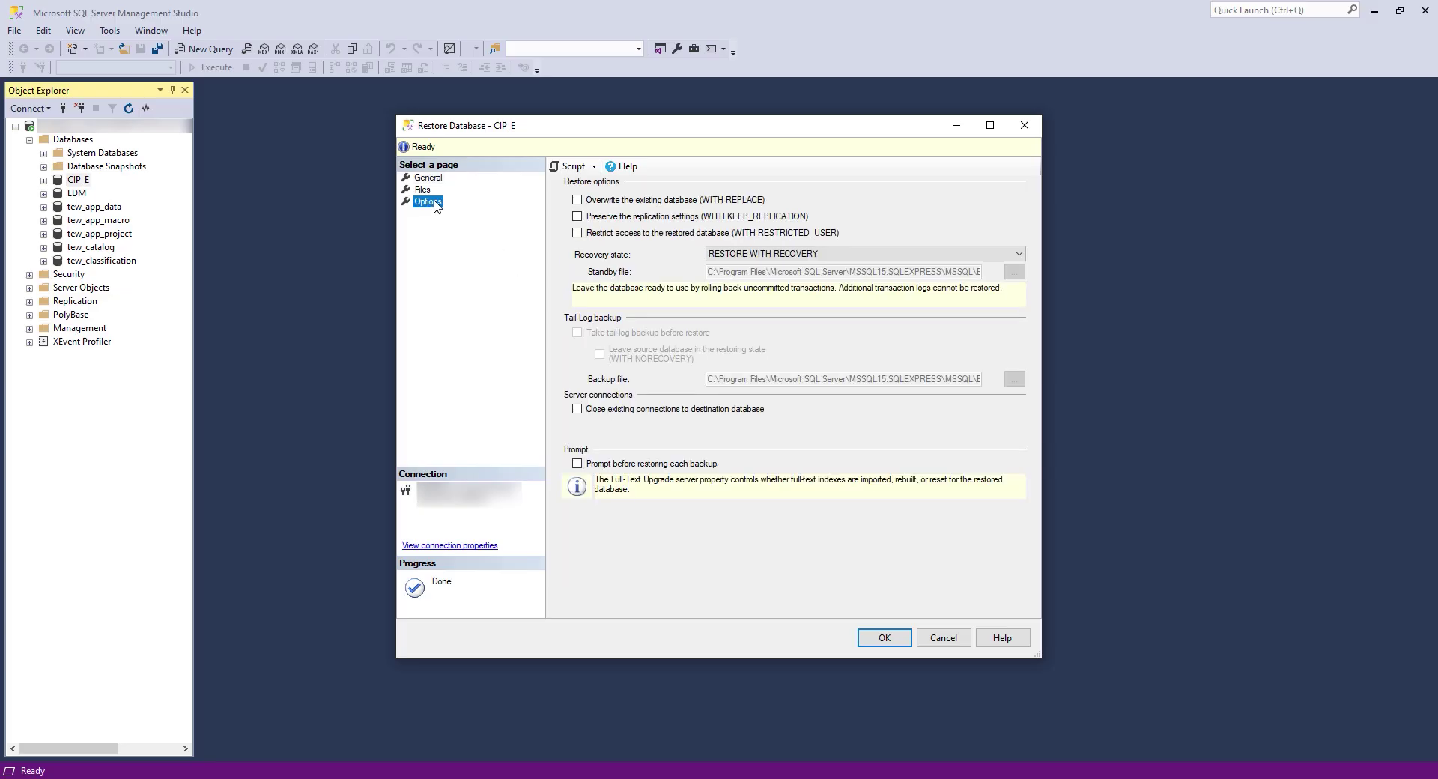
{"action": "left_click", "coordinate": [578, 200]}
{"action": "left_click", "coordinate": [885, 639]}
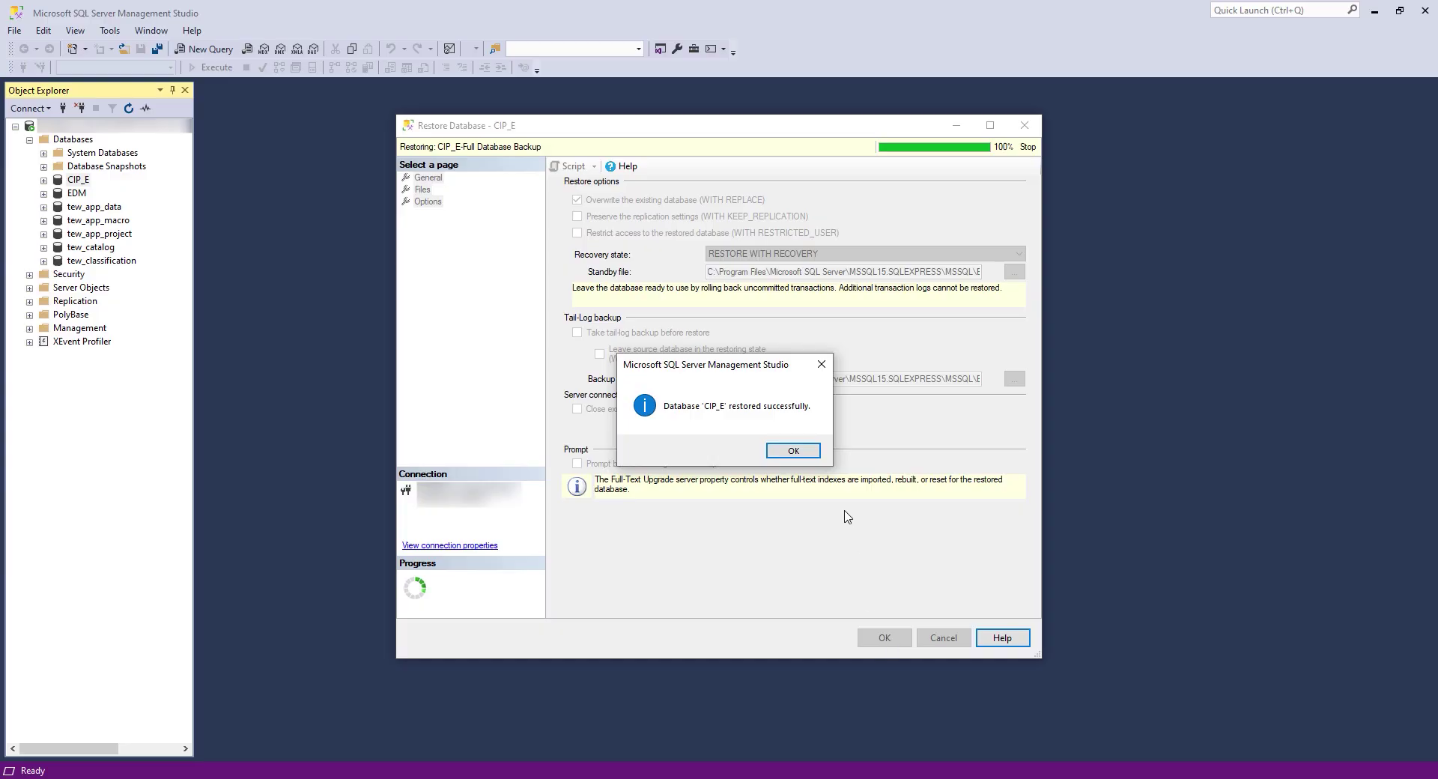
{"action": "left_click", "coordinate": [797, 449]}
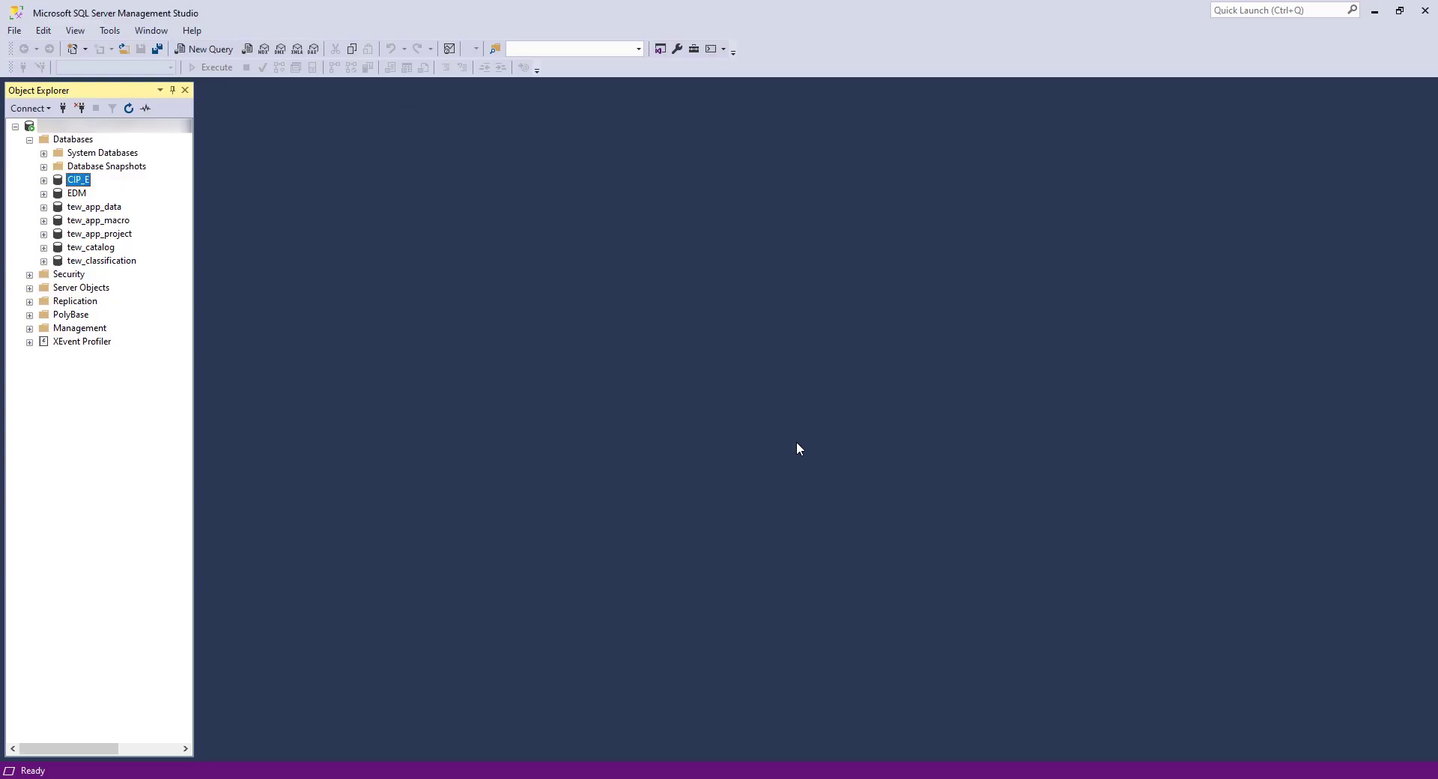